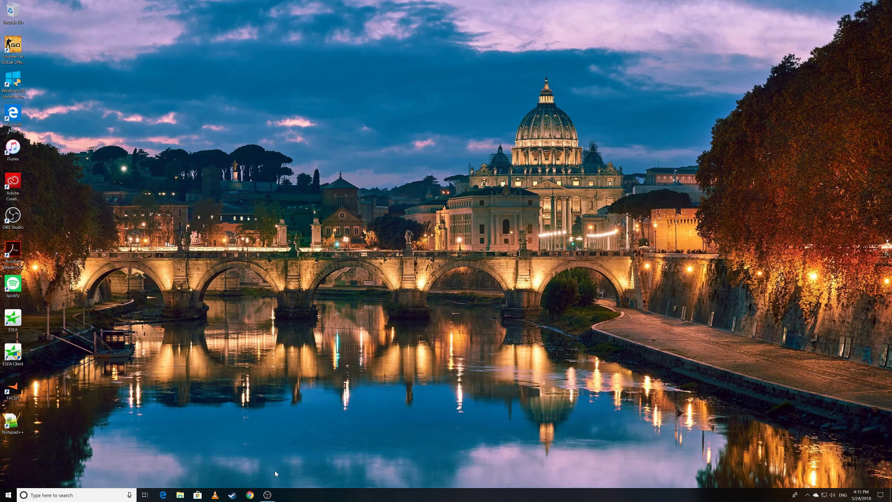
# - Launch Chrome from the taskbar and add a second New Tab page
pyautogui.click(250, 495)
pyautogui.hotkey('ctrl', 't')
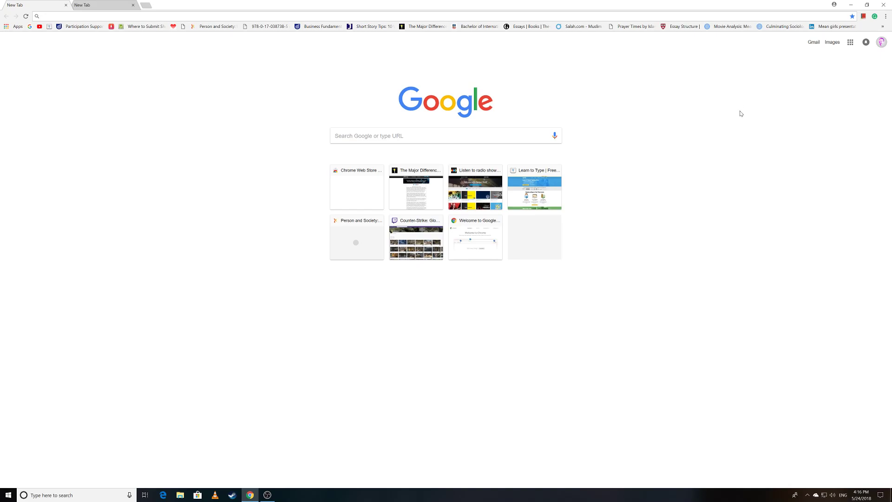
# - Reach Clean up computer via the Chrome menu, Settings and the Advanced section
pyautogui.click(885, 16)
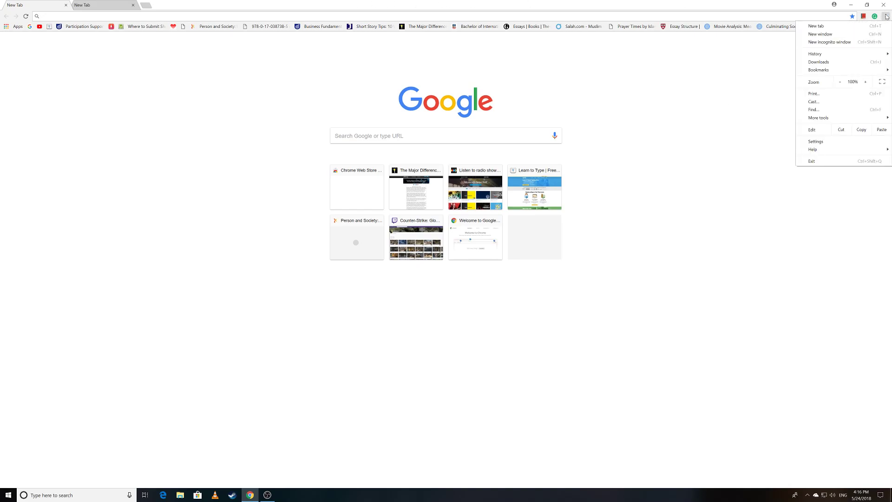
pyautogui.click(886, 16)
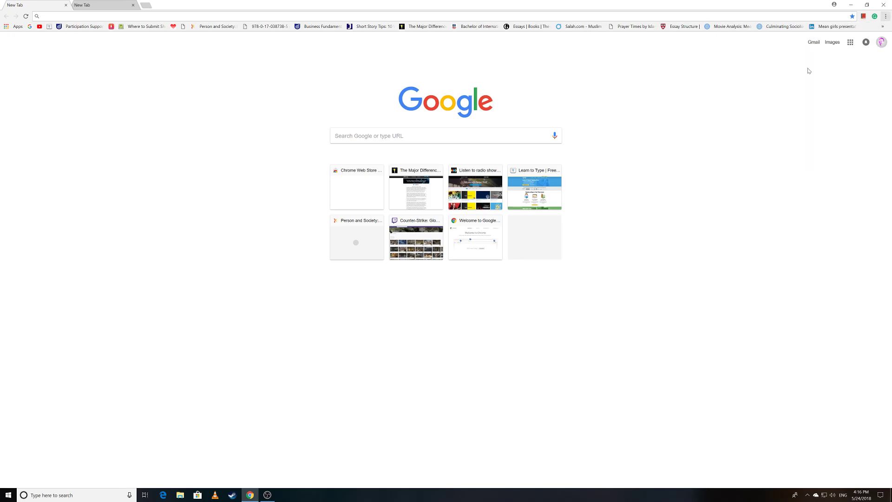
pyautogui.click(885, 17)
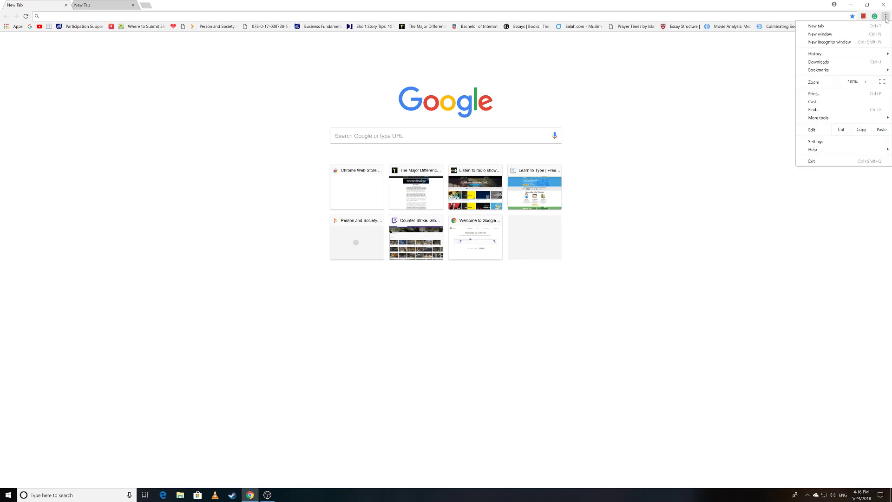
pyautogui.click(822, 142)
pyautogui.scroll(-1, 604, 202)
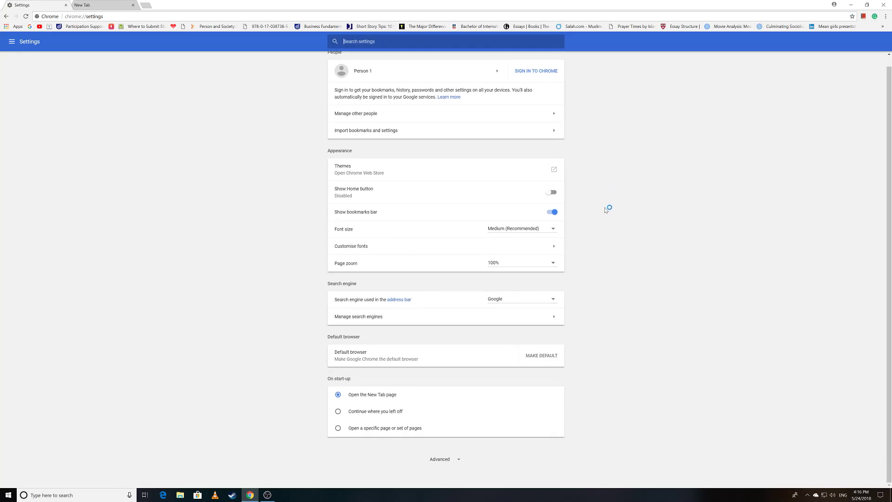
pyautogui.click(441, 459)
pyautogui.scroll(-5, 596, 348)
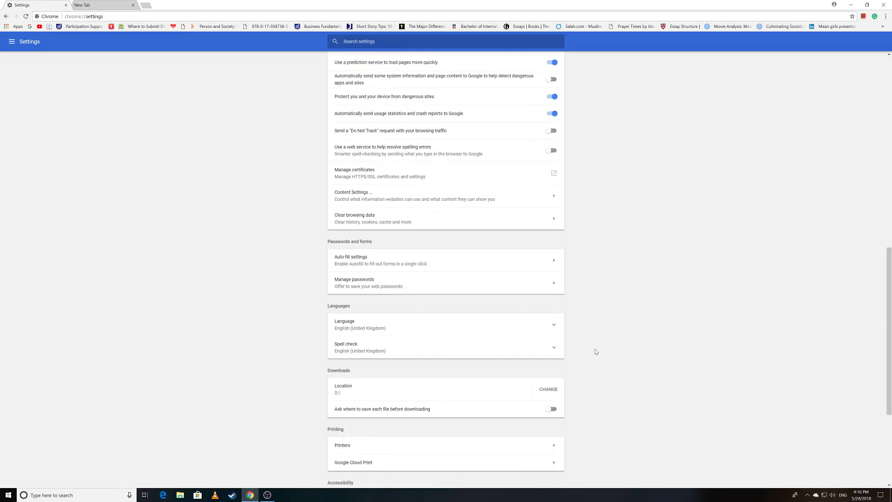
pyautogui.scroll(-5, 606, 358)
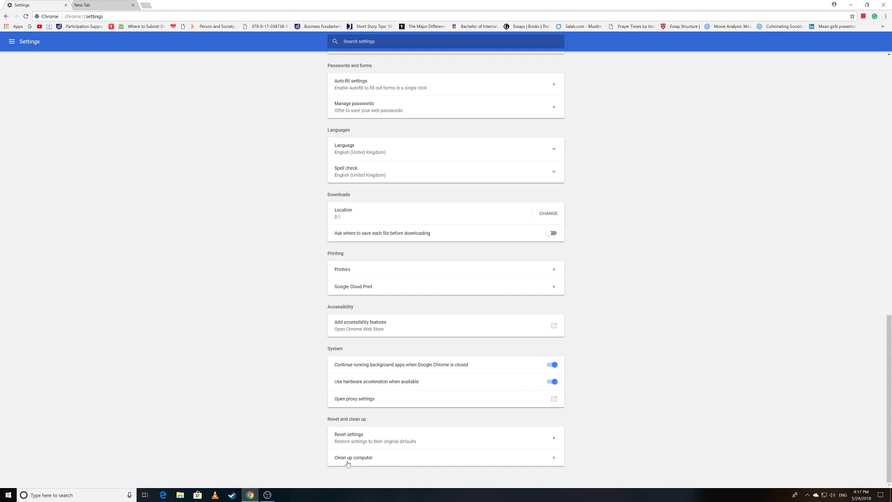
pyautogui.click(349, 458)
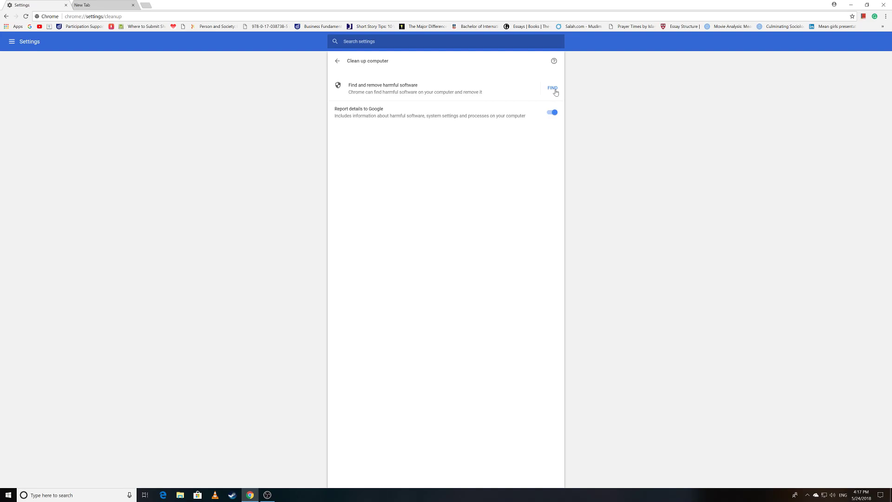
# - Start the FIND harmful-software scan, then close the Settings tab
pyautogui.click(552, 89)
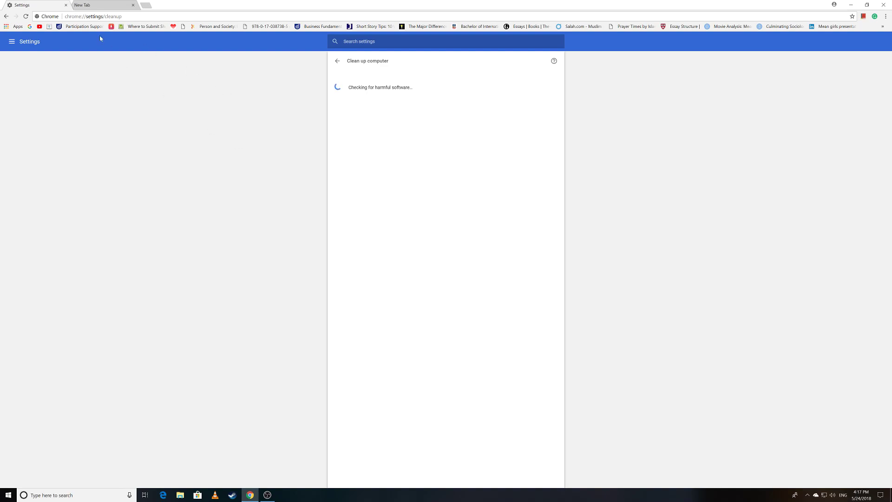
pyautogui.click(66, 6)
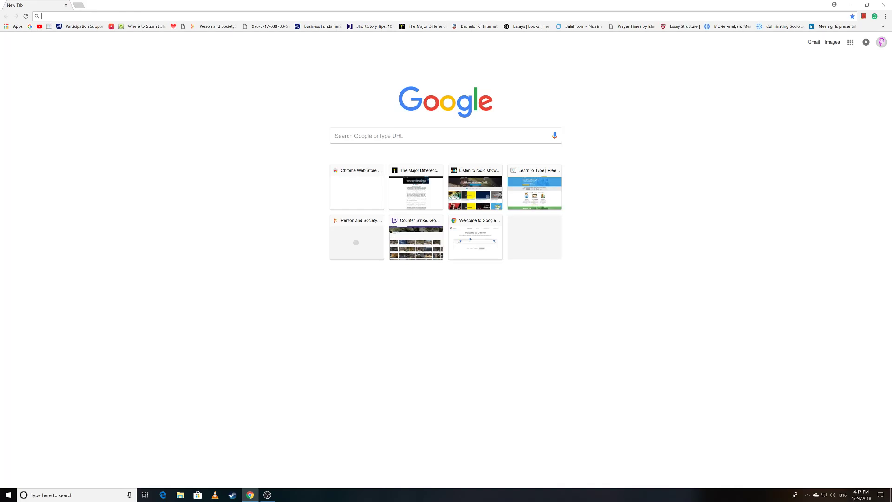
pyautogui.write('chrome://settings/cleanup')
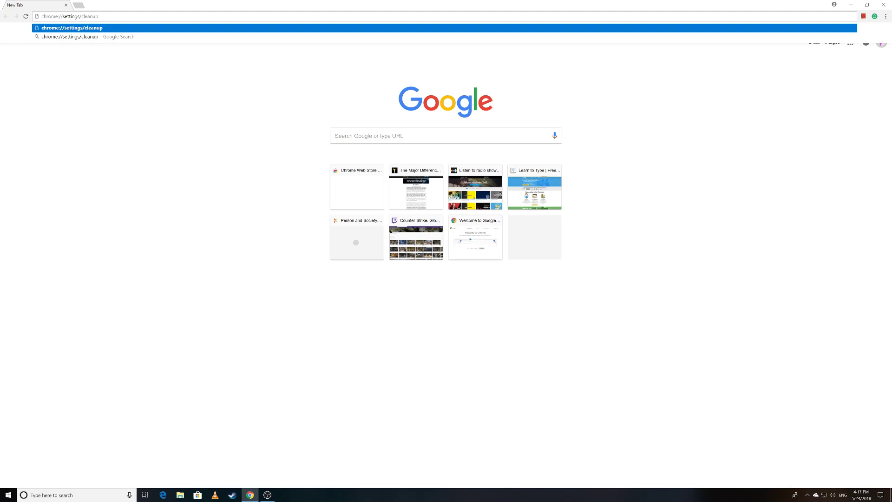
# - Load chrome://settings/cleanup, load it again in a new tab, then close Chrome
pyautogui.press('Return')
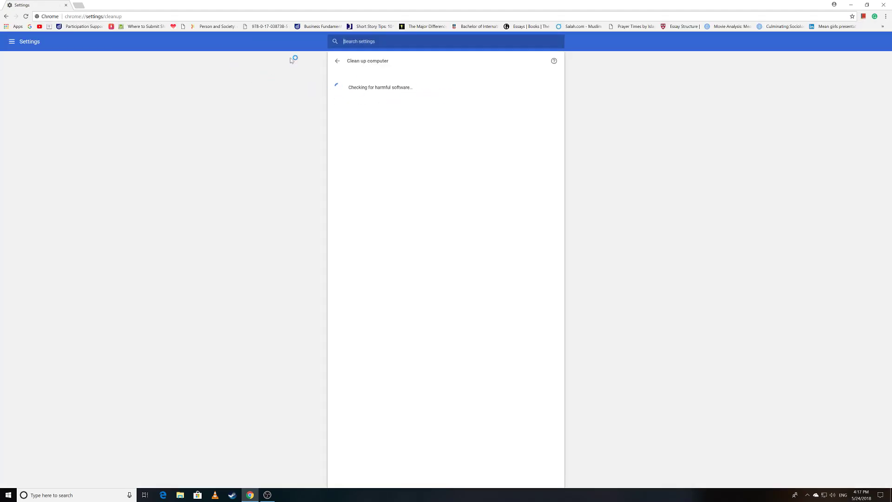
pyautogui.click(79, 6)
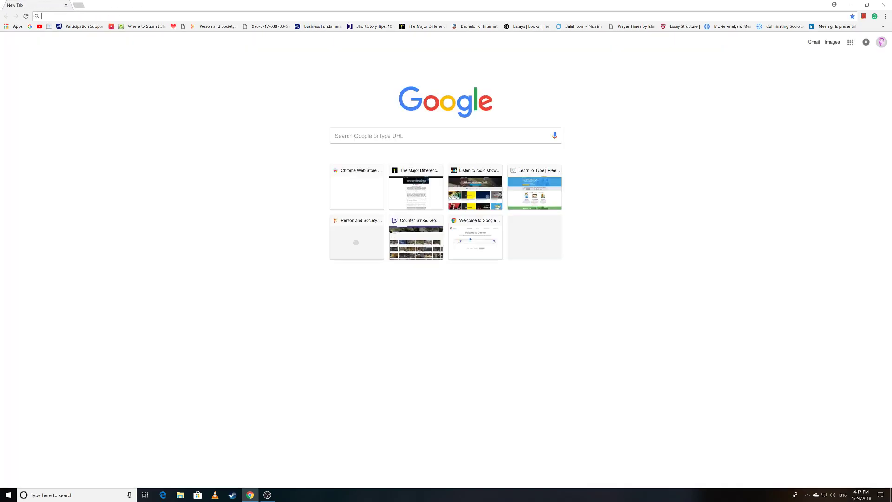
pyautogui.write('chrome://settings/cleanup')
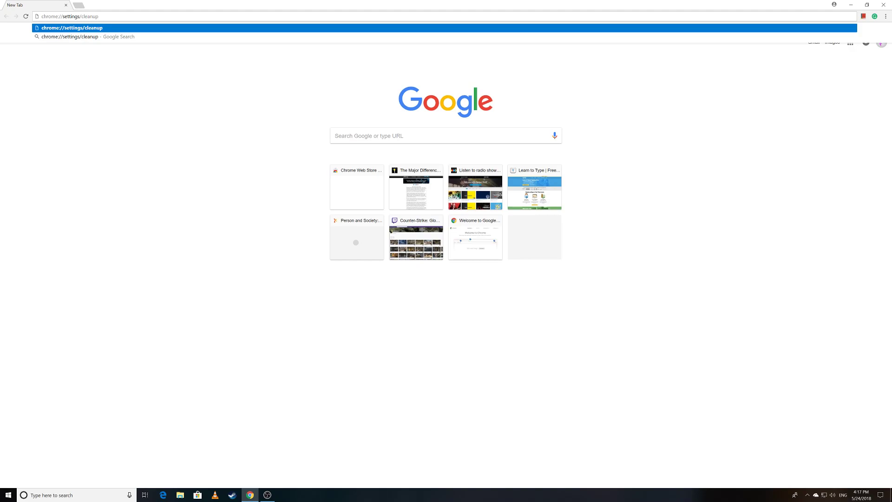
pyautogui.press('Return')
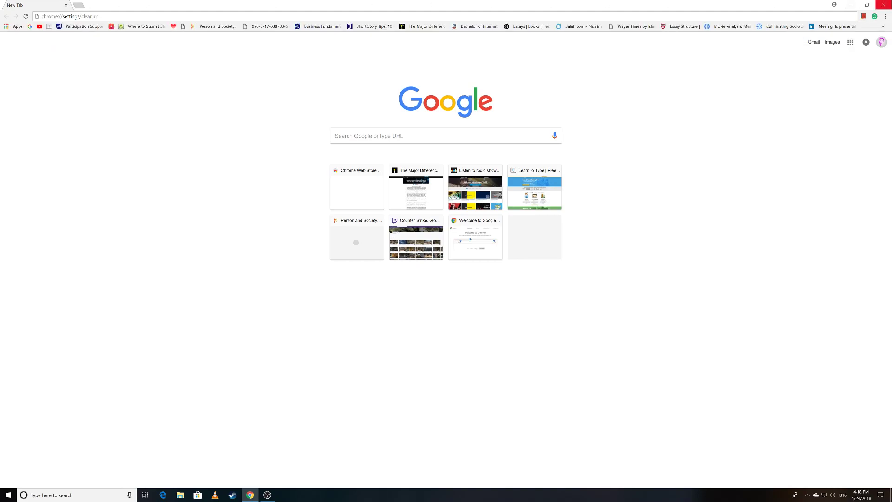
pyautogui.click(883, 5)
pyautogui.rightClick(374, 242)
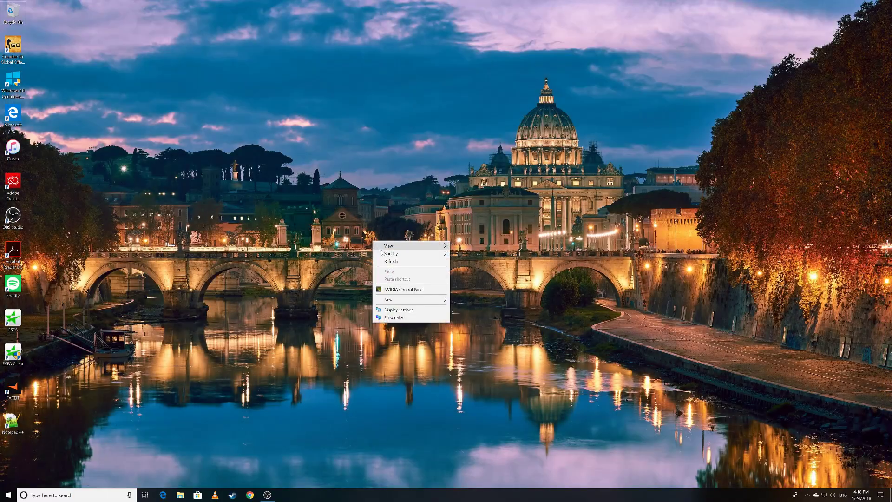
pyautogui.click(387, 262)
pyautogui.rightClick(347, 261)
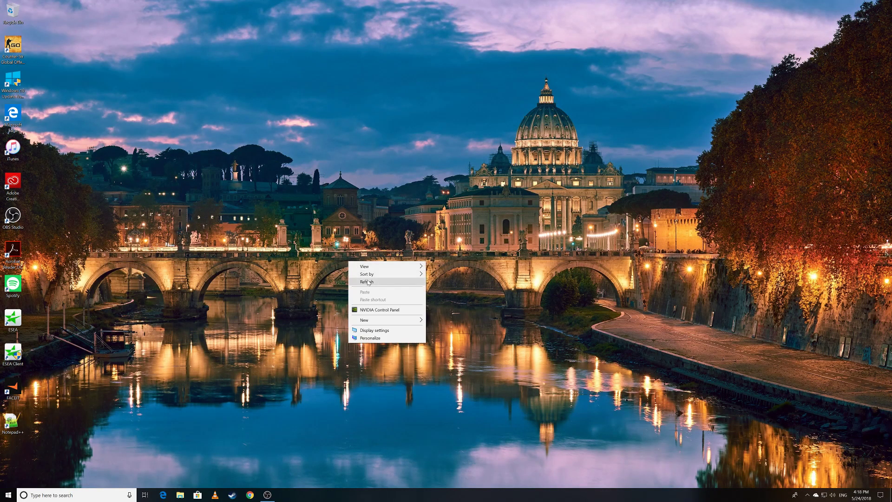
pyautogui.rightClick(367, 279)
pyautogui.click(383, 299)
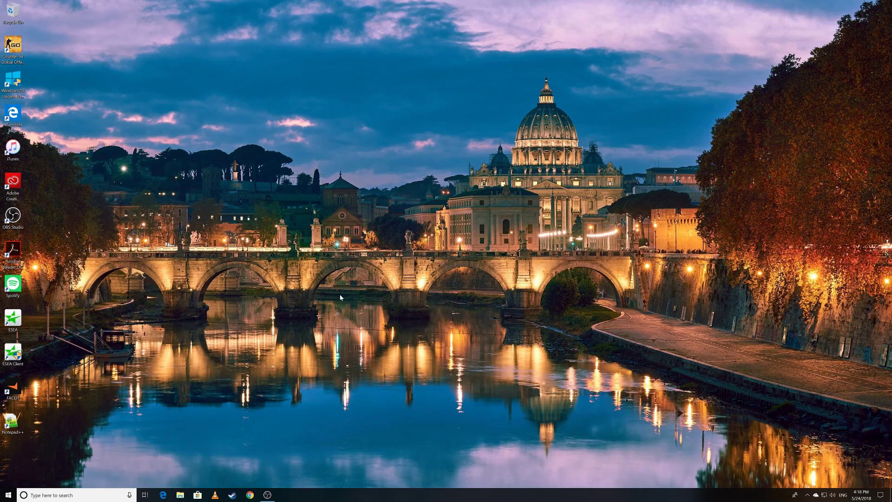